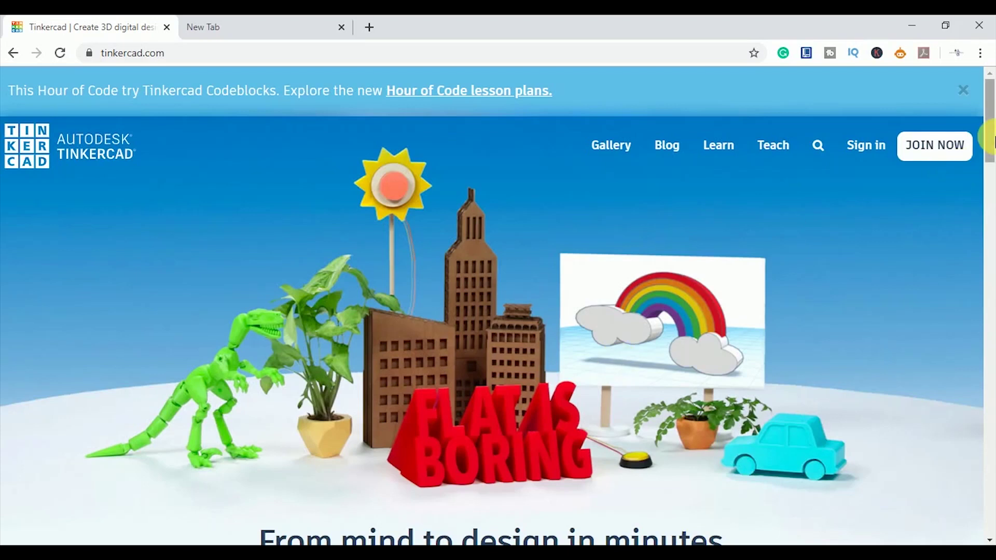
# Scroll down the Tinkercad homepage toward the Learn menu and the Circuits learning page.
pyautogui.moveTo(989, 143); pyautogui.dragTo(990, 539)
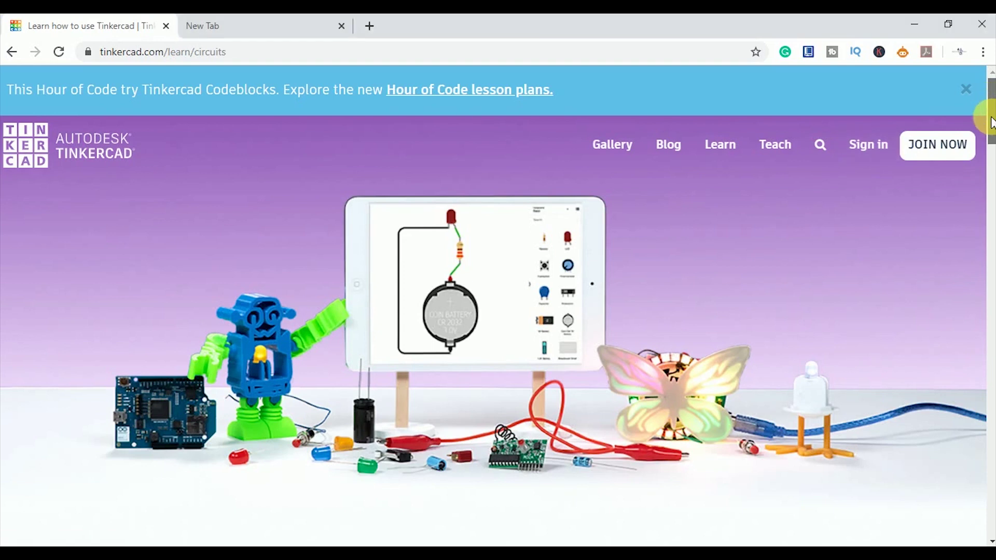
# Scroll down through the Learn Circuits page before heading to the dashboard.
pyautogui.scroll(-4, 987, 120)
pyautogui.moveTo(987, 162); pyautogui.dragTo(984, 391)
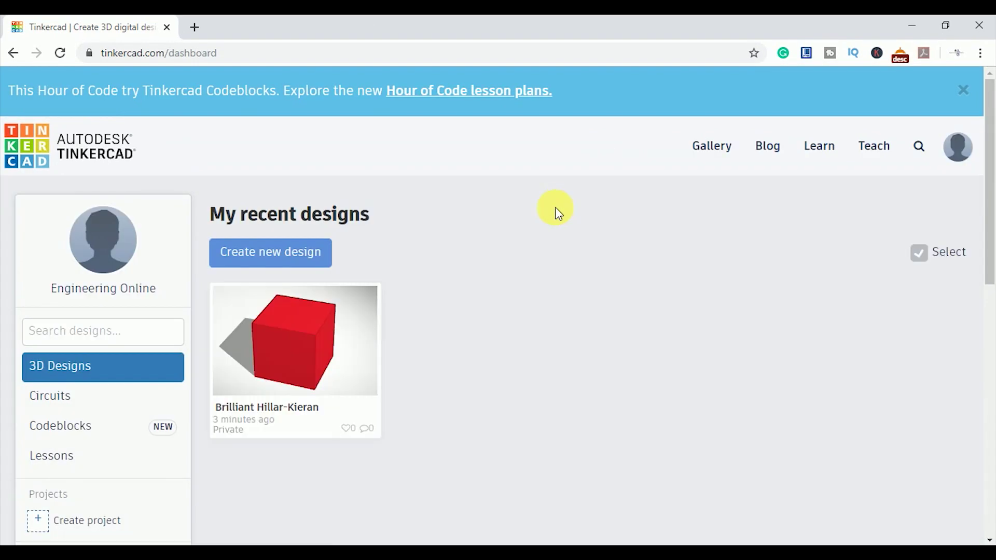
# Browse the dashboard's Circuits, Codeblocks and Lessons lists, scrolling through the completed lessons.
pyautogui.click(128, 410)
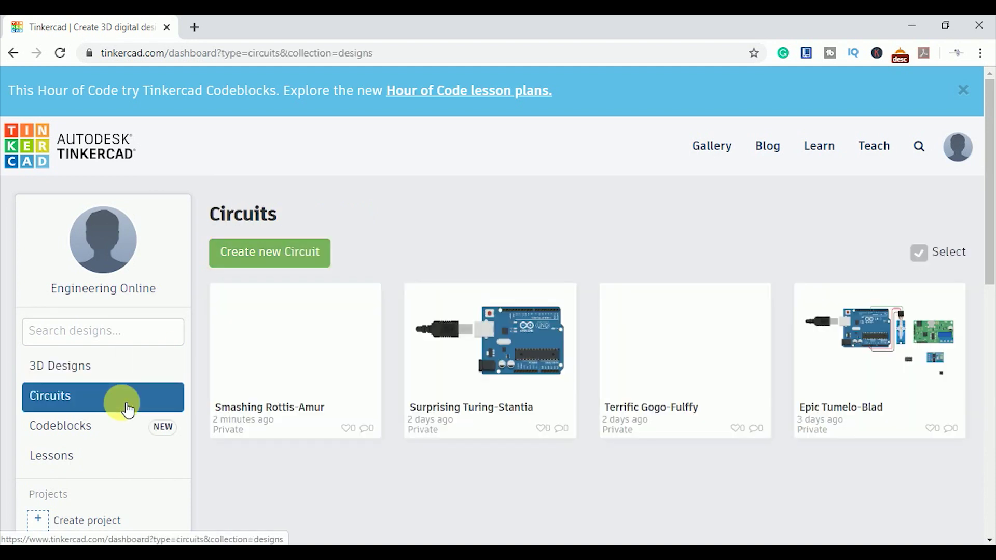
pyautogui.click(126, 430)
pyautogui.click(130, 457)
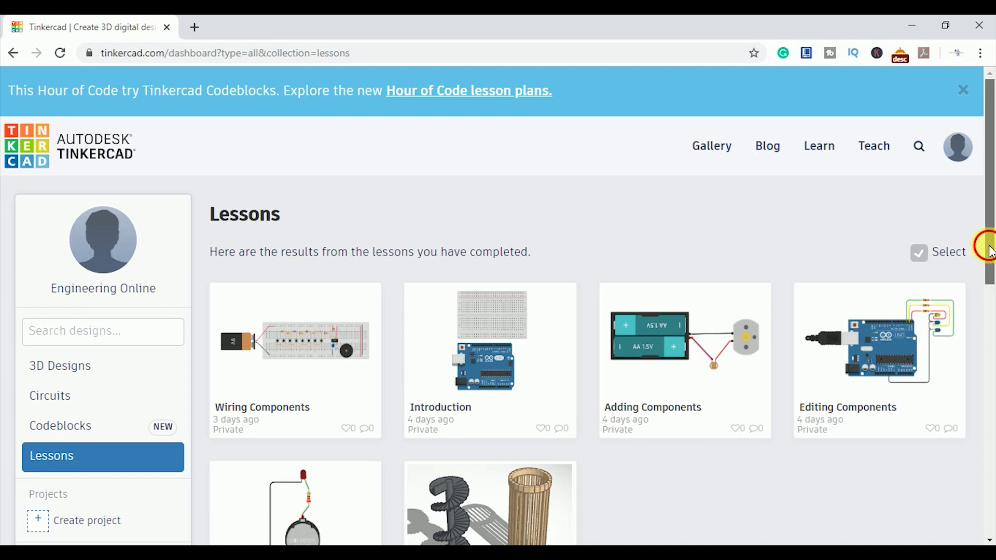
pyautogui.moveTo(991, 251); pyautogui.dragTo(990, 290)
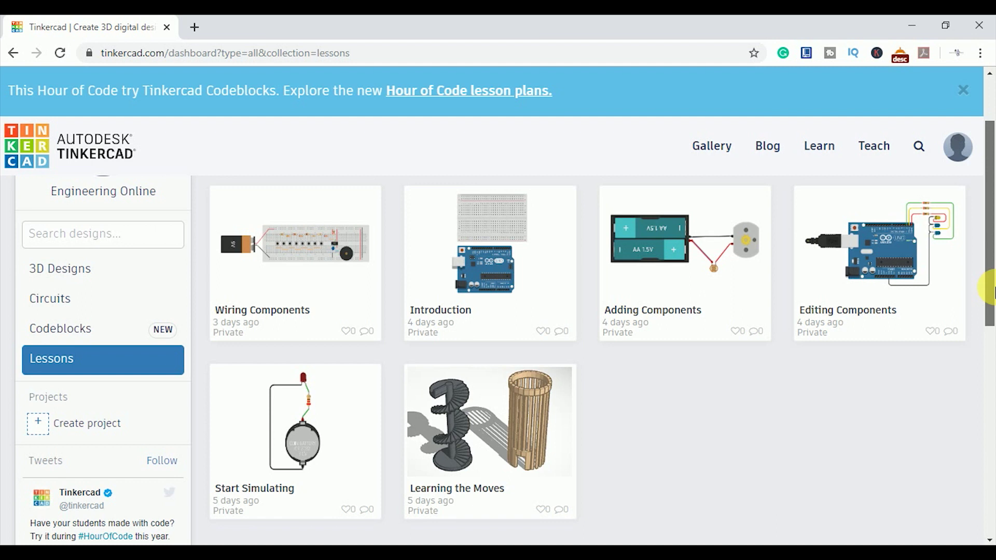
pyautogui.moveTo(991, 290); pyautogui.dragTo(990, 223)
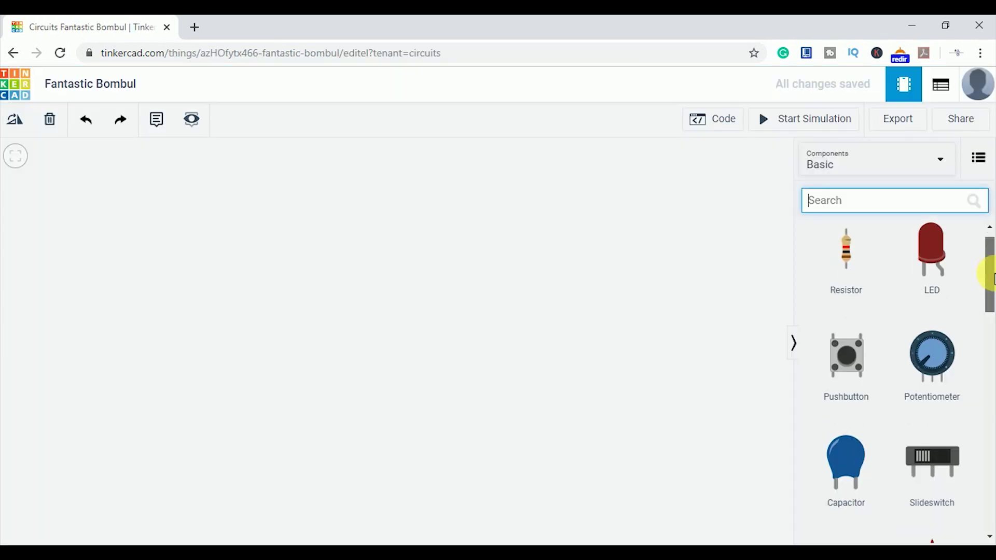
pyautogui.moveTo(991, 271); pyautogui.dragTo(990, 228)
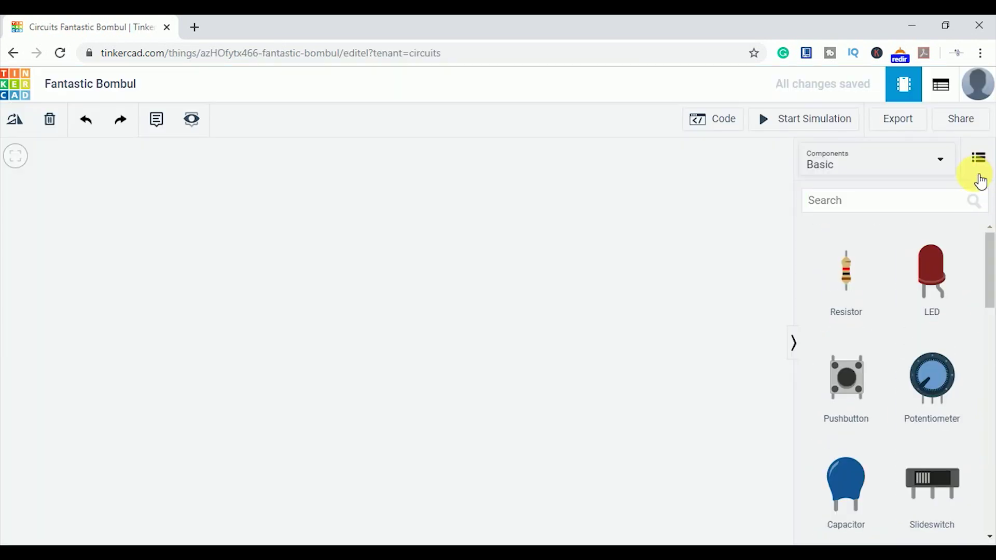
# Place the LED Light Up starter circuit from the Basic starters list.
pyautogui.click(933, 160)
pyautogui.click(885, 260)
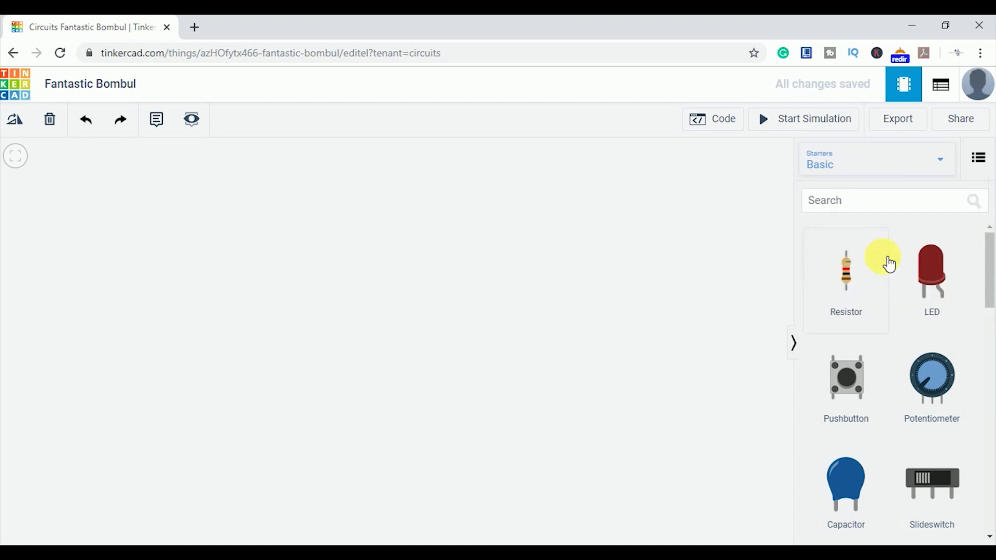
pyautogui.moveTo(990, 264)
pyautogui.mouseDown()
pyautogui.moveTo(989, 383)
pyautogui.moveTo(975, 260)
pyautogui.mouseUp()
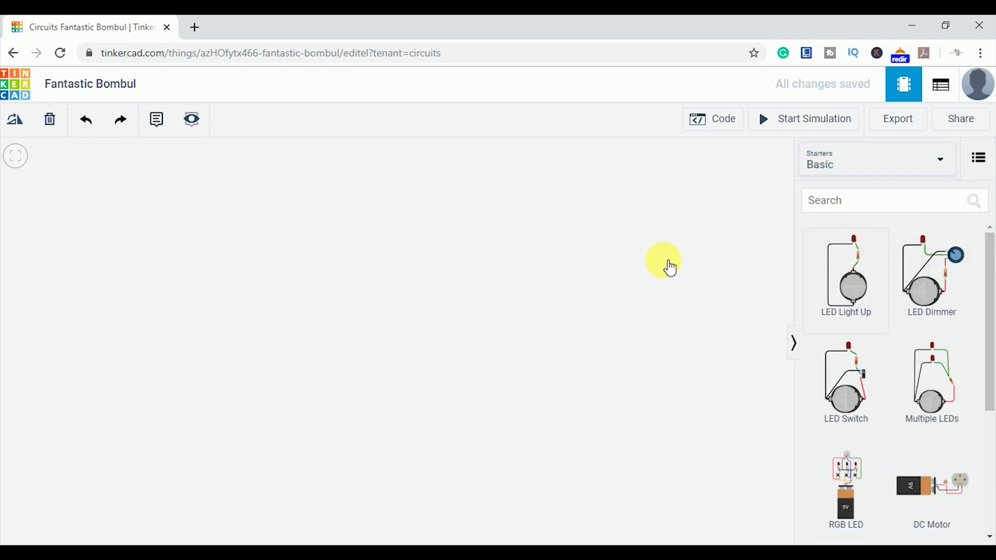
pyautogui.click(321, 278)
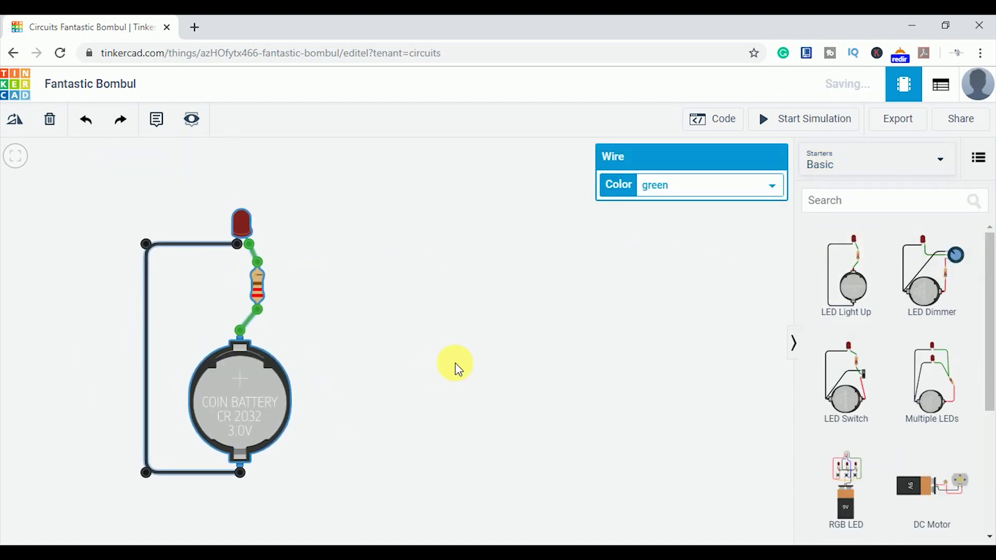
# Browse the Arduino starters and nudge the Arduino Uno R3 board slightly down.
pyautogui.click(848, 163)
pyautogui.click(861, 274)
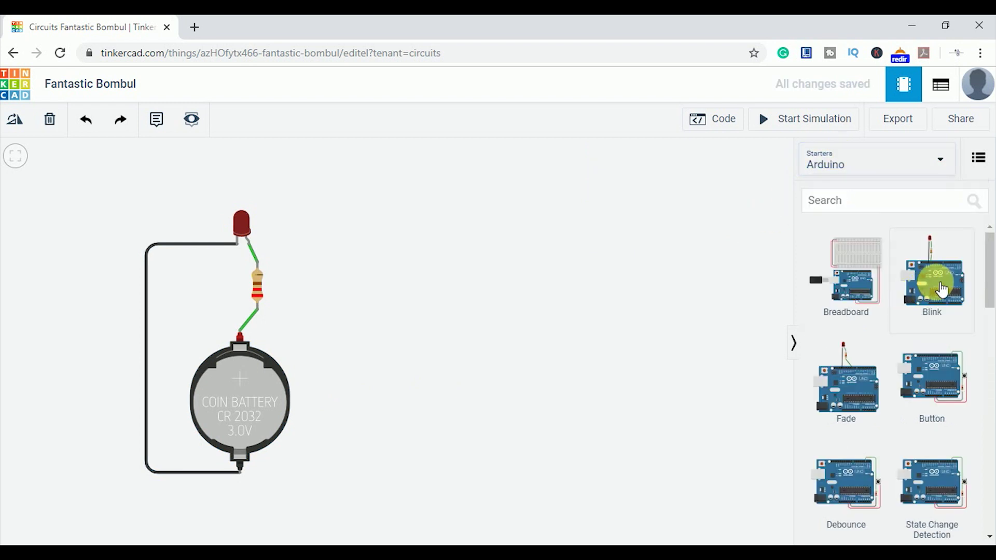
pyautogui.moveTo(989, 280); pyautogui.dragTo(984, 526)
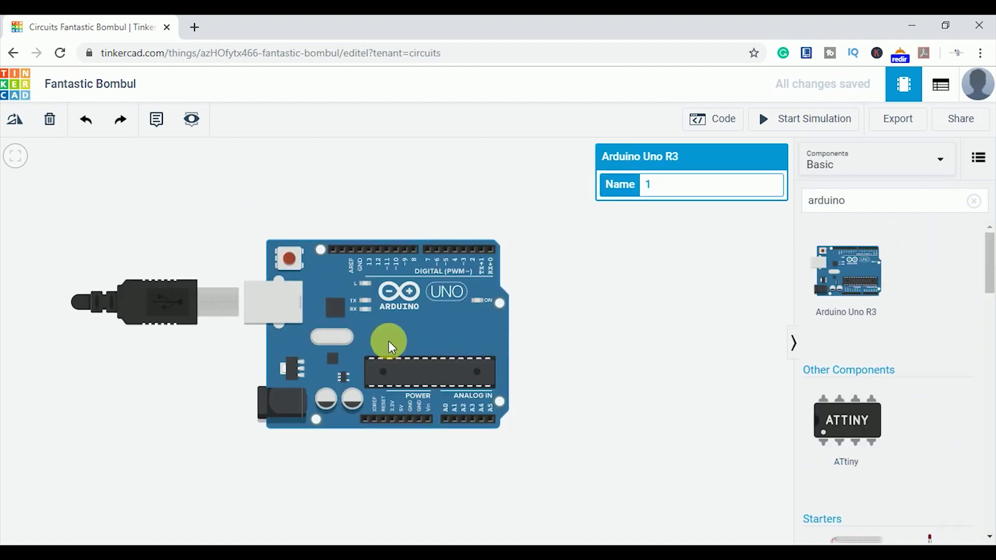
pyautogui.moveTo(389, 341); pyautogui.dragTo(389, 348)
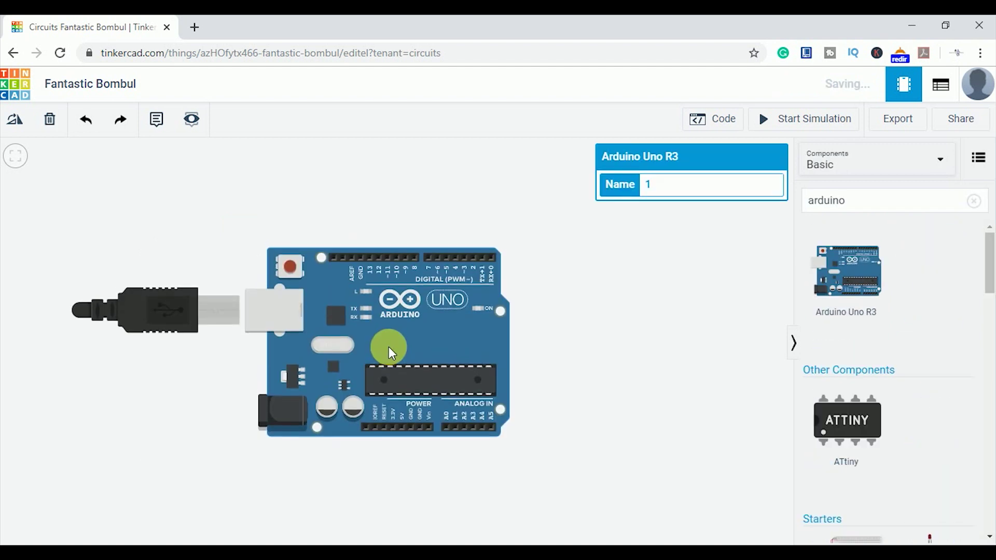
# Switch the Arduino code editor to Text, then to Blocks + Text, and close it.
pyautogui.click(718, 121)
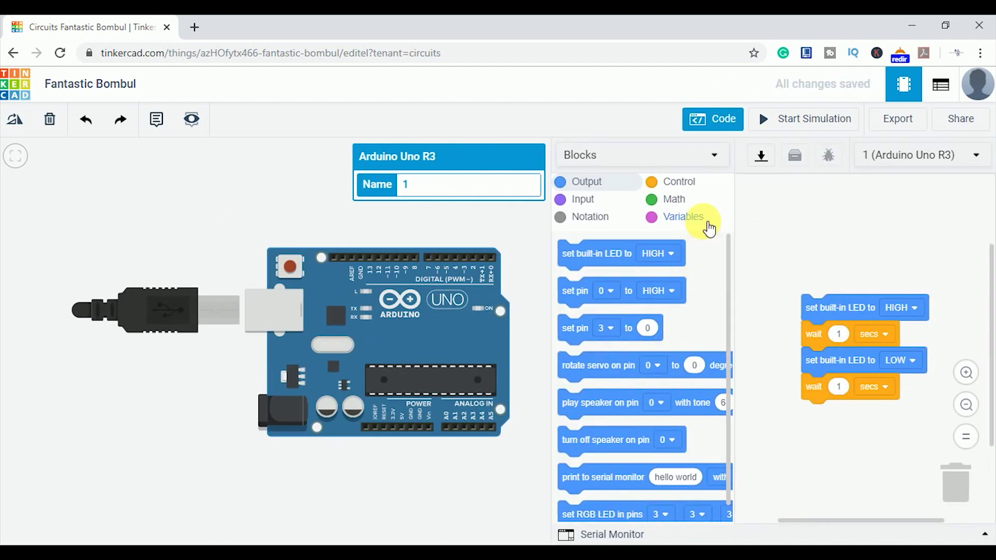
pyautogui.click(707, 160)
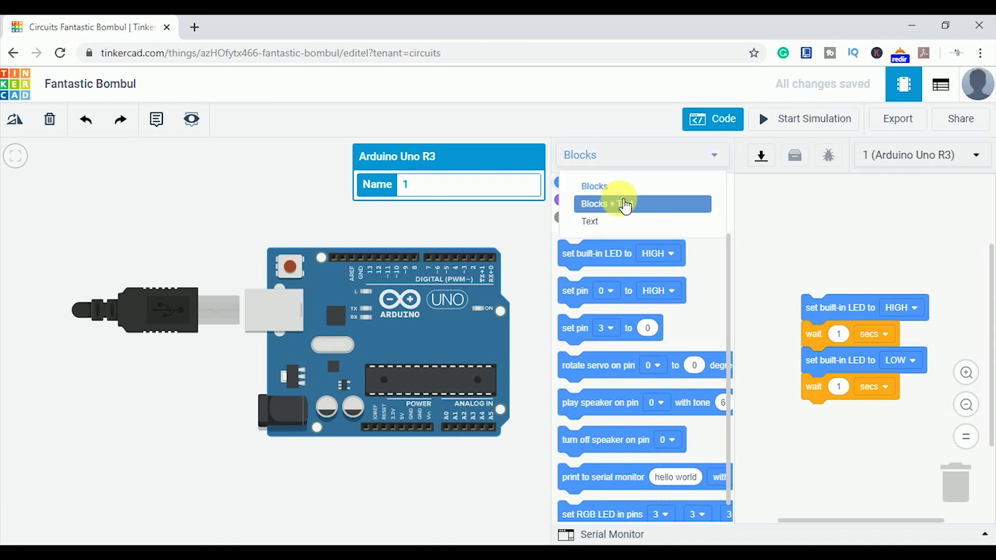
pyautogui.click(626, 223)
pyautogui.click(543, 216)
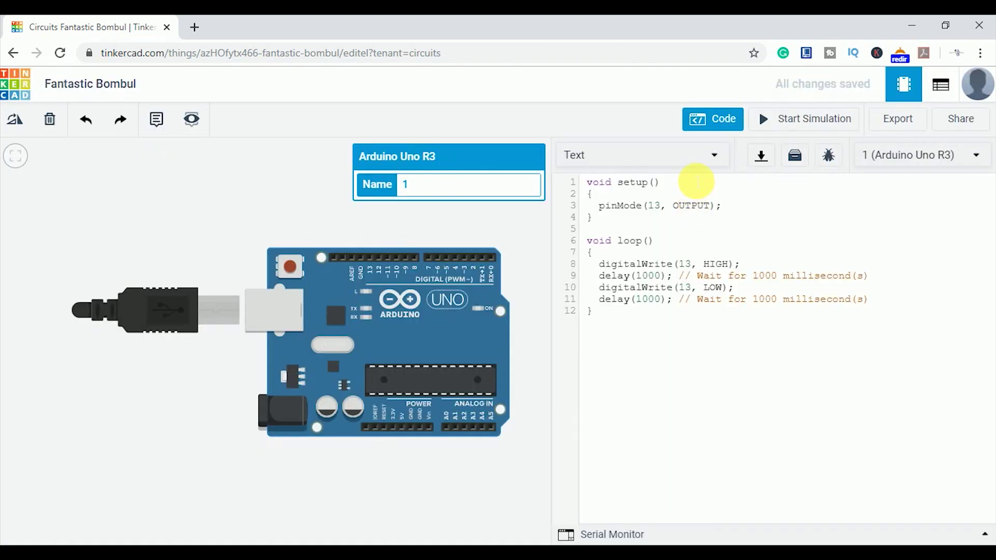
pyautogui.click(705, 159)
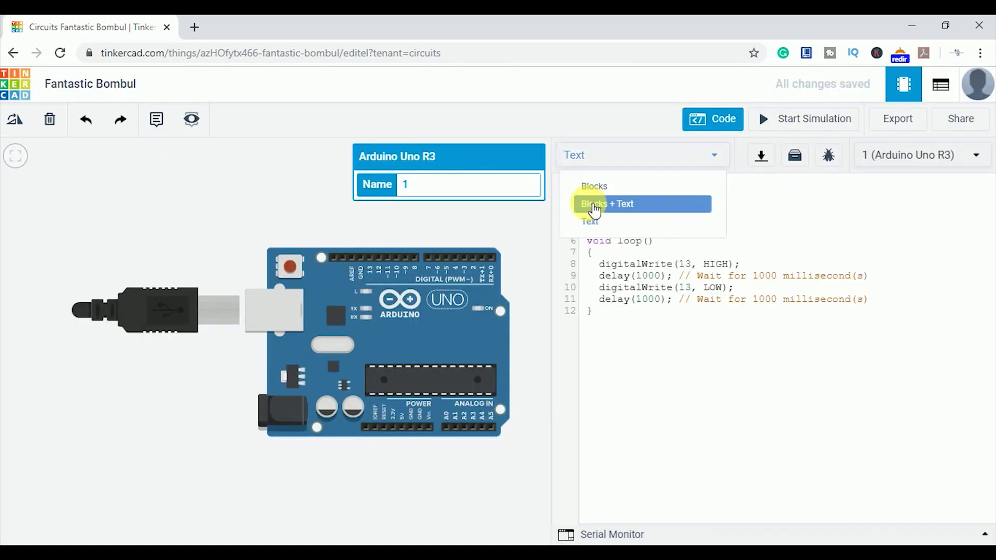
pyautogui.click(591, 203)
pyautogui.click(522, 223)
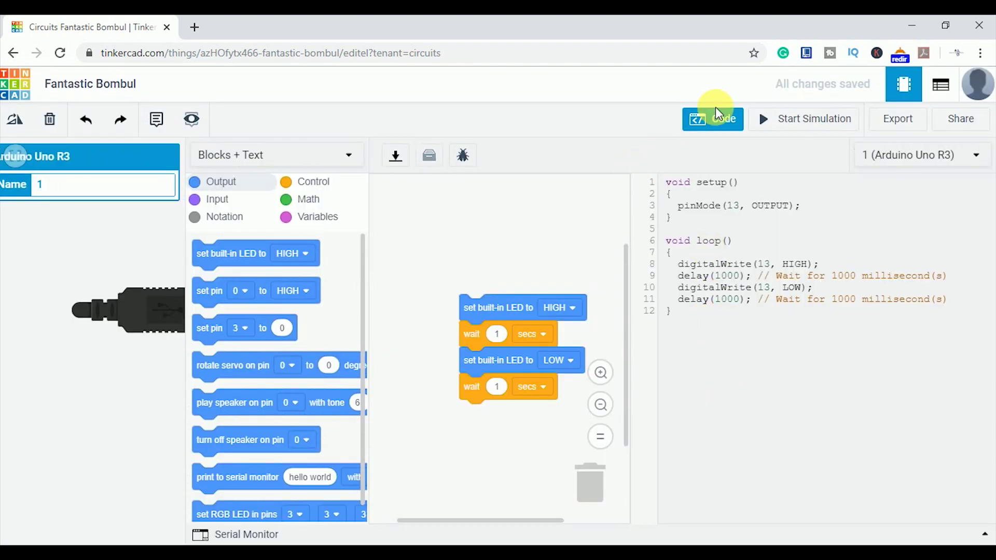
pyautogui.click(721, 120)
# Search for and add an LED and a resistor above the Arduino board.
pyautogui.doubleClick(856, 201)
pyautogui.write('led')
pyautogui.moveTo(846, 273); pyautogui.dragTo(371, 193)
pyautogui.doubleClick(851, 200)
pyautogui.write('resistor')
pyautogui.moveTo(845, 269); pyautogui.dragTo(367, 229)
# Wire the LED to GND and the resistor to pin 12, colouring those wires black and red.
pyautogui.click(361, 256)
pyautogui.click(378, 229)
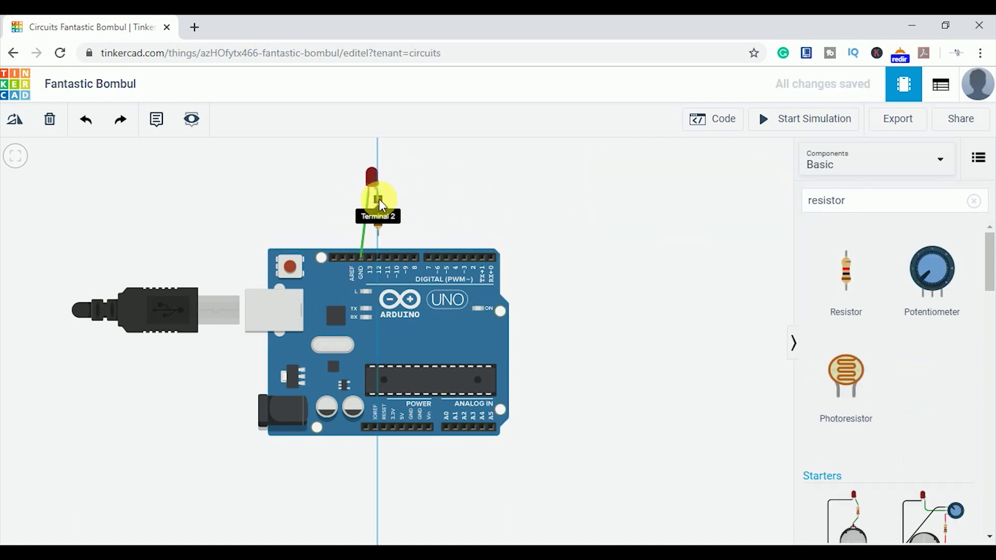
pyautogui.click(378, 256)
pyautogui.click(365, 177)
pyautogui.click(363, 220)
pyautogui.click(675, 185)
pyautogui.click(663, 204)
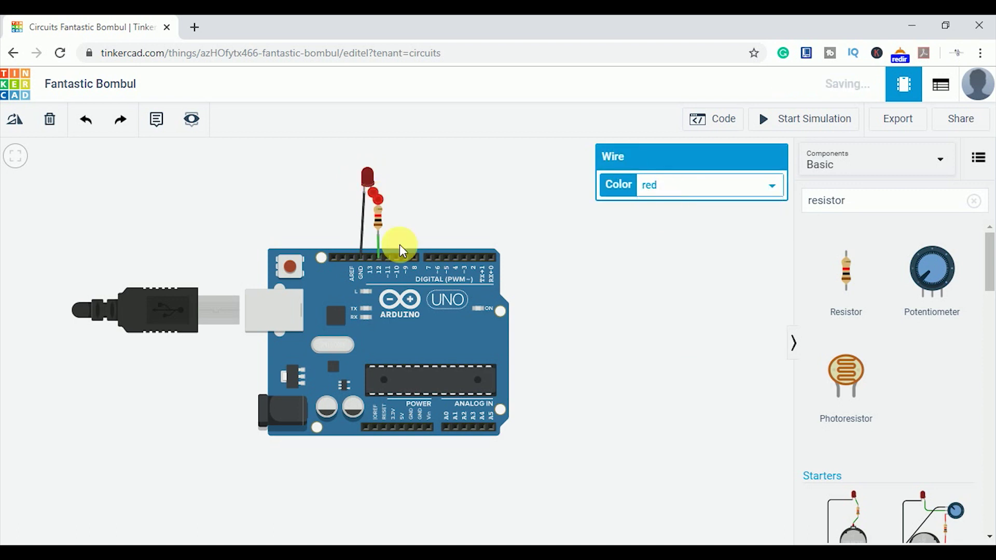
pyautogui.click(378, 244)
pyautogui.click(706, 185)
pyautogui.click(664, 220)
# Make the LED green and clear the resistor's resistance value.
pyautogui.click(367, 177)
pyautogui.click(674, 185)
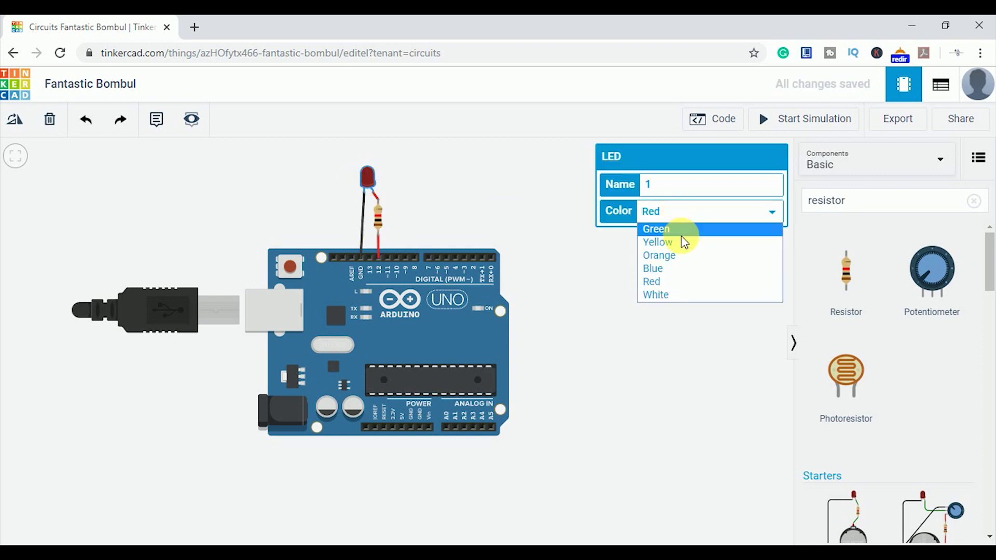
pyautogui.click(667, 227)
pyautogui.click(378, 217)
pyautogui.click(690, 226)
pyautogui.press('BackSpace')
# Set the resistance to 6.8 and change the blink code's output pin from 13 to 12.
pyautogui.write('6.8')
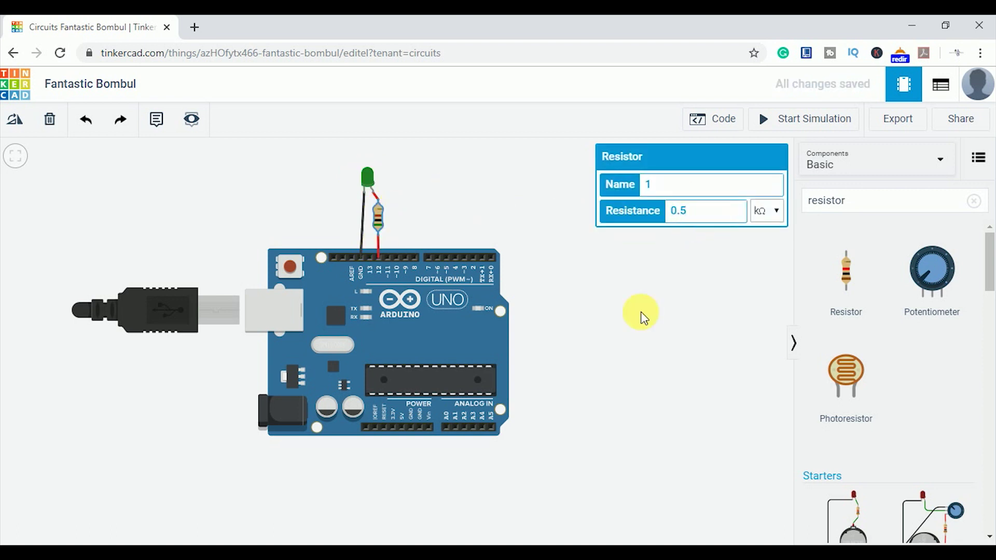
pyautogui.click(674, 291)
pyautogui.click(712, 118)
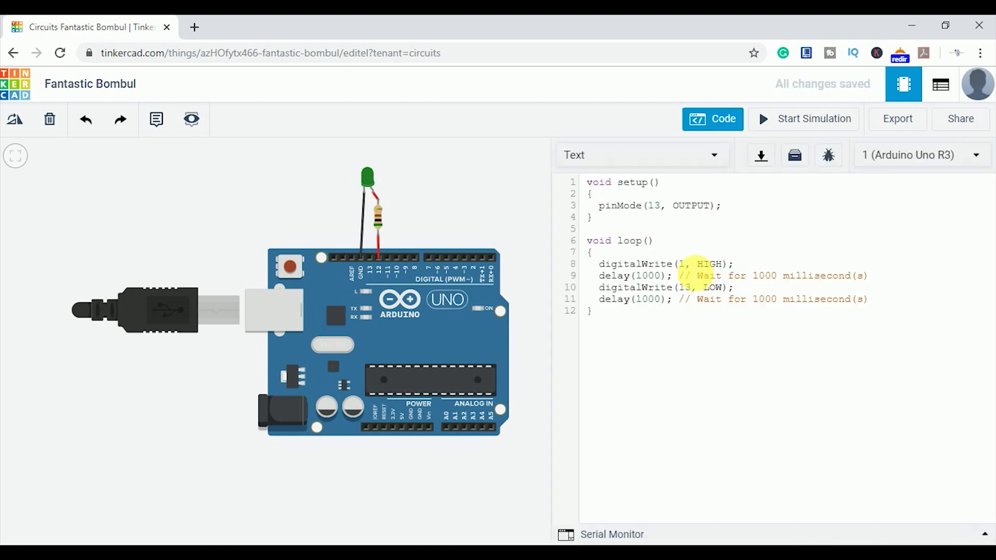
pyautogui.write('2')
pyautogui.press('Down')
pyautogui.press('Down')
# Start the simulation and bring up the Share option to invite people.
pyautogui.click(780, 124)
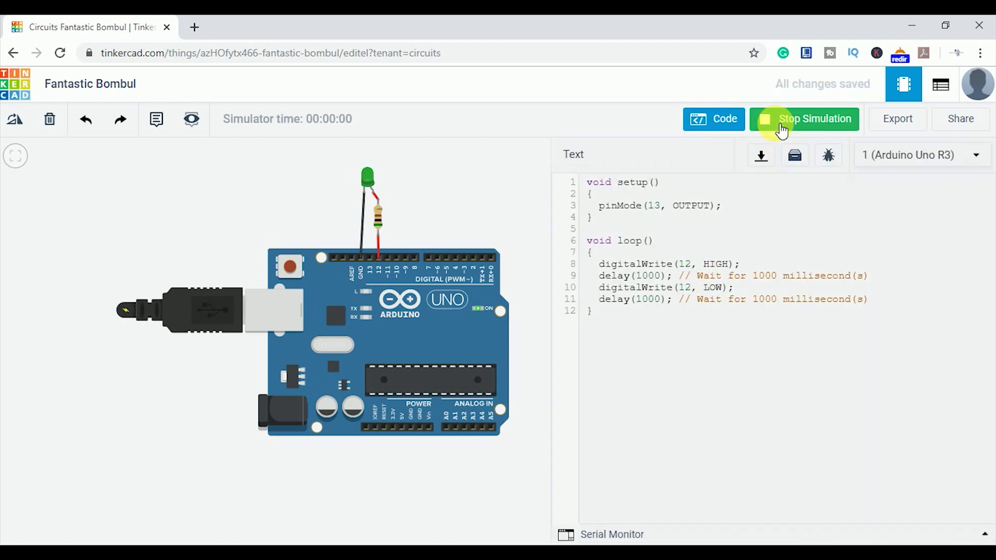
pyautogui.click(951, 117)
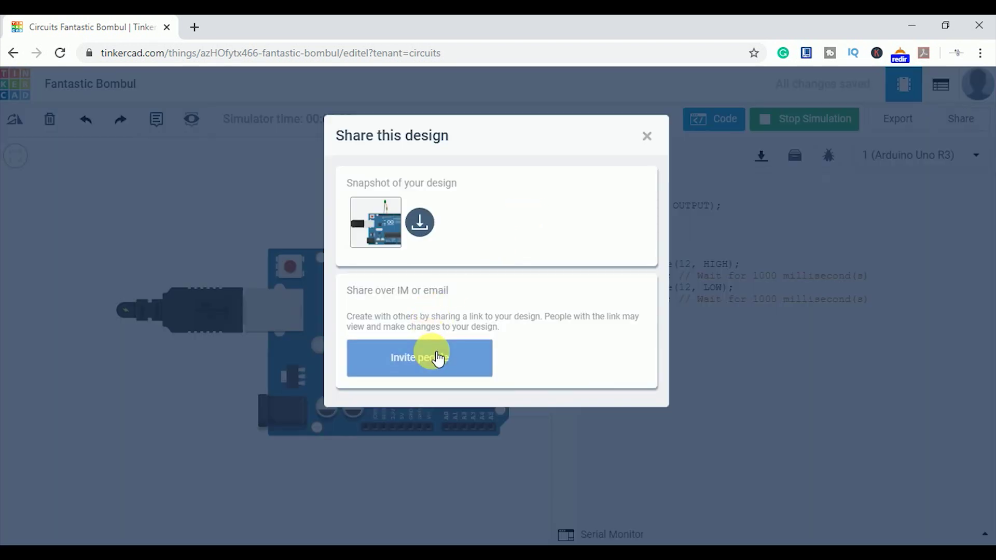
pyautogui.click(436, 356)
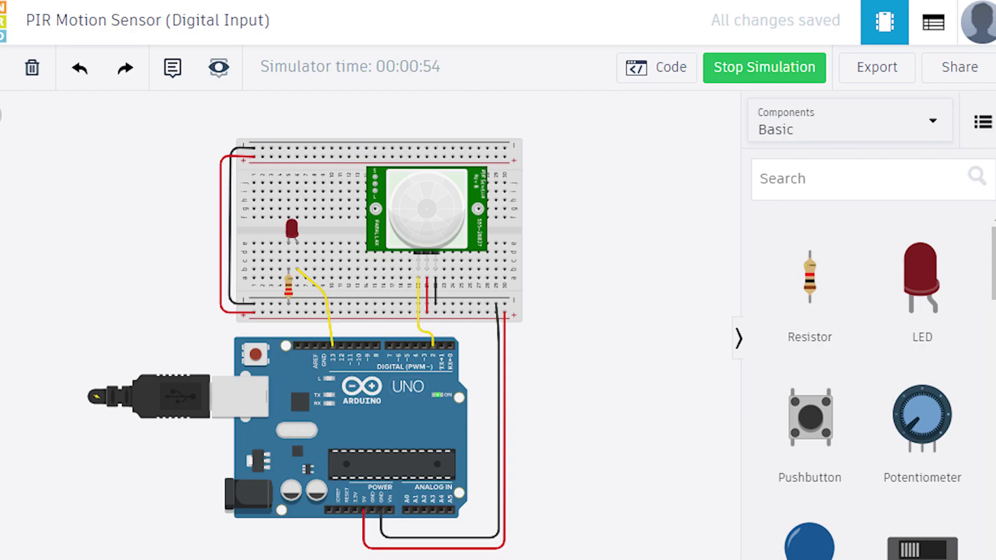